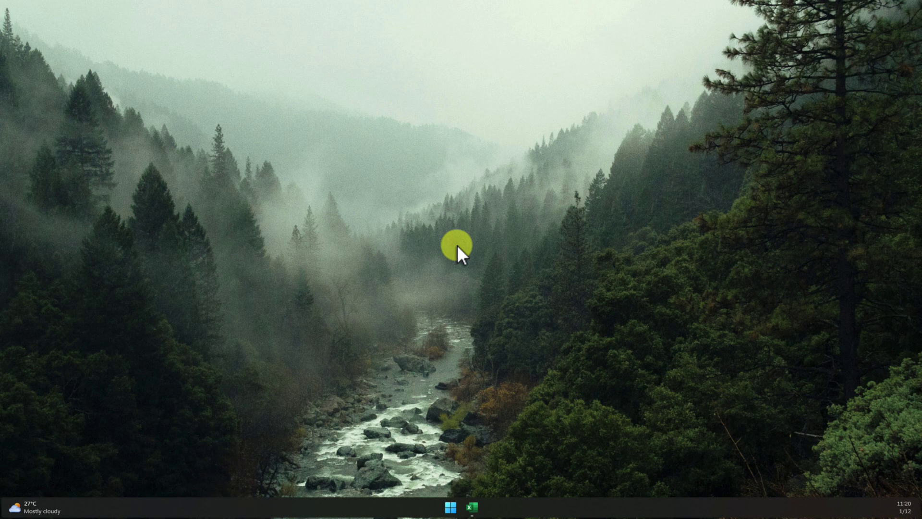
Open the Employee Data workbook, select cell F14 and show the View tab's display options
left_click(472, 505)
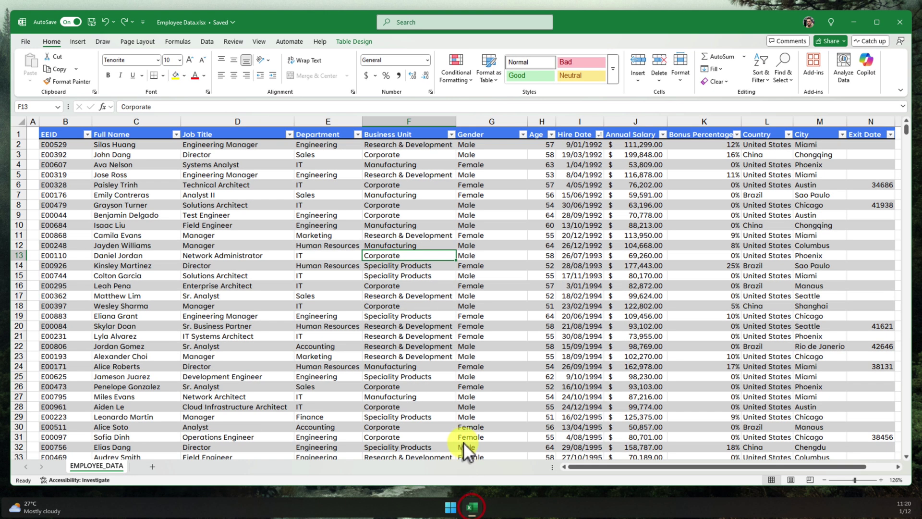
left_click(439, 267)
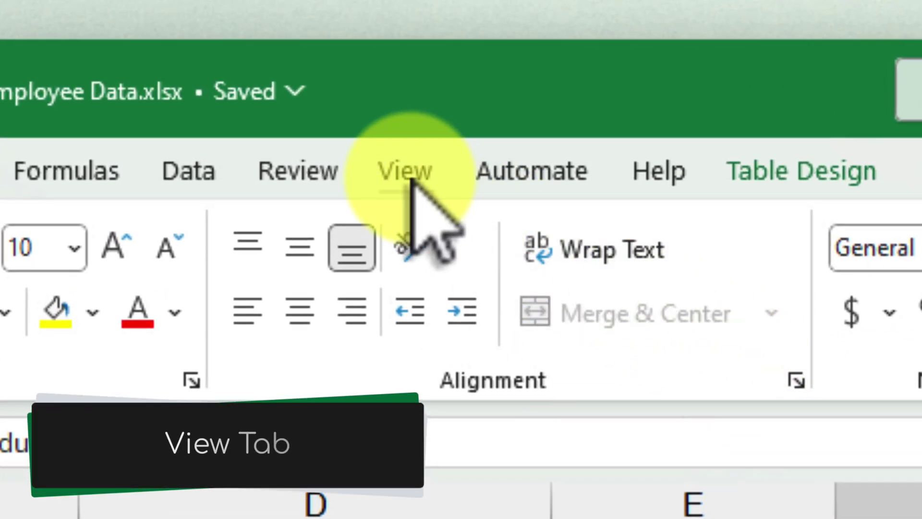
left_click(411, 182)
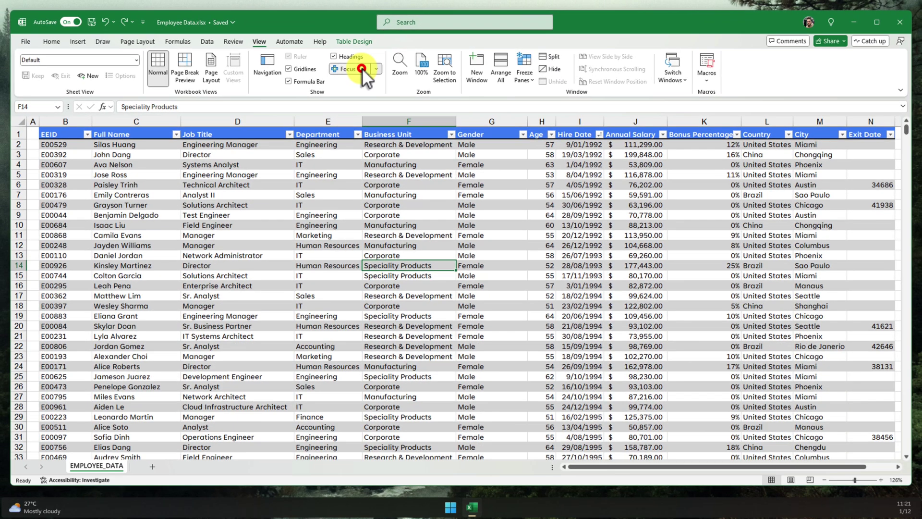
left_click(657, 284)
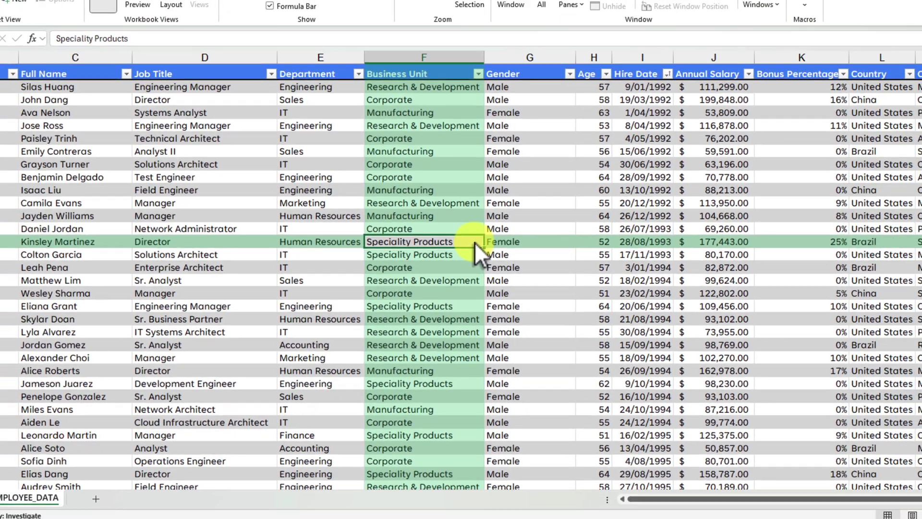
key("Right")
key("Right")
key("Right")
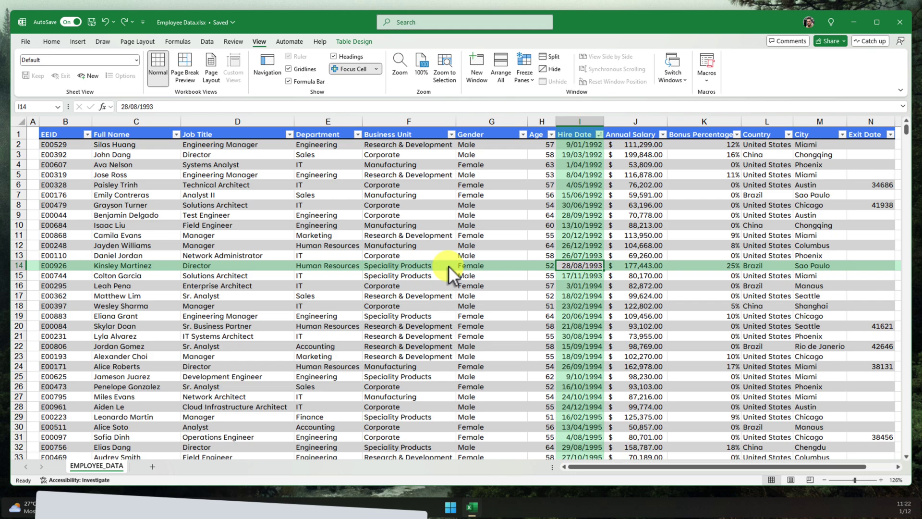
key("Down")
key("Down")
key("Down")
key("Down")
key("Down")
key("Down")
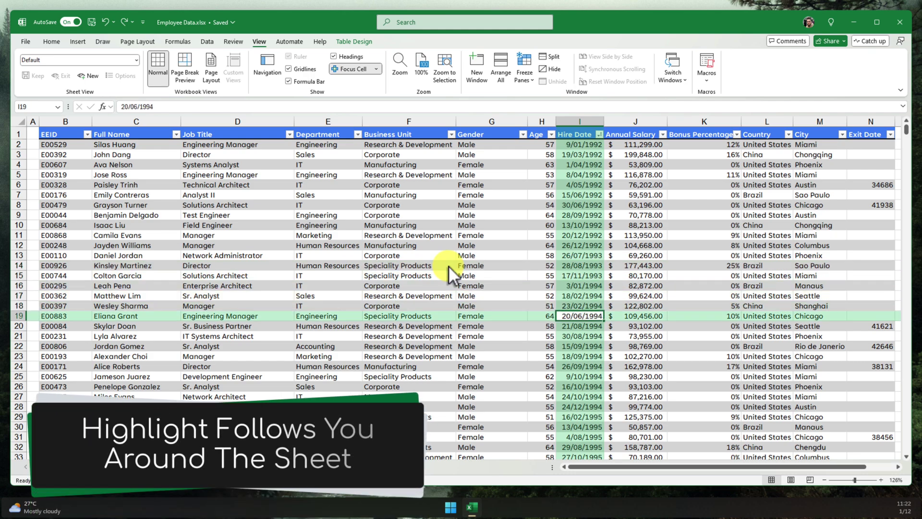
key("Left")
key("Left")
key("Left")
key("Left")
key("Left")
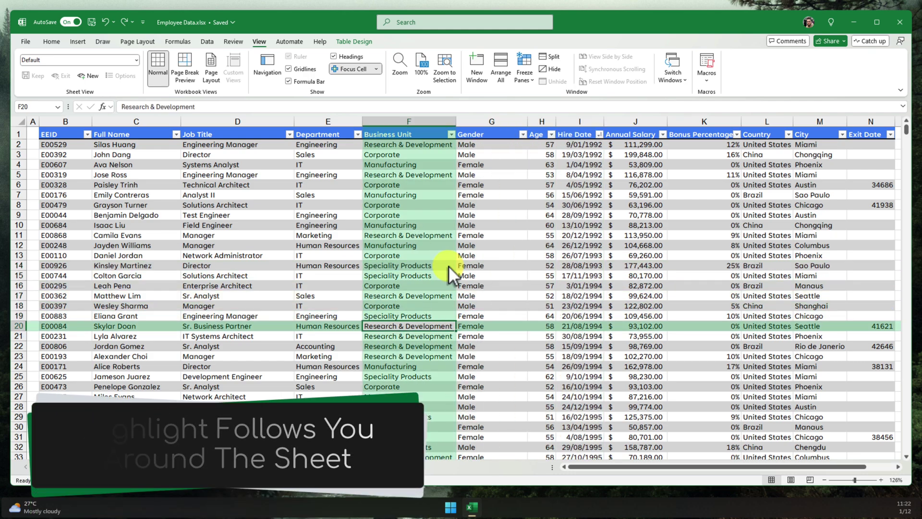
key("Up")
key("Up")
key("Up")
key("Up")
key("Up")
key("Up")
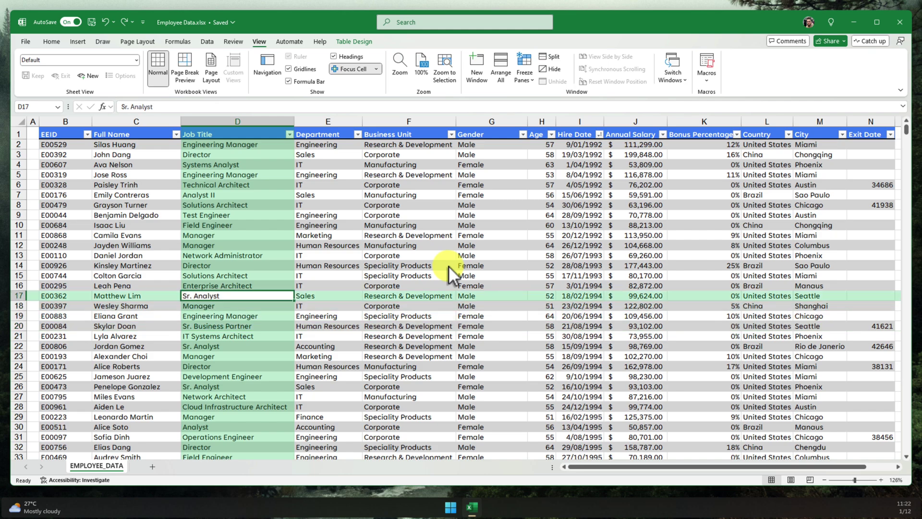
key("Up")
key("Up")
key("Up")
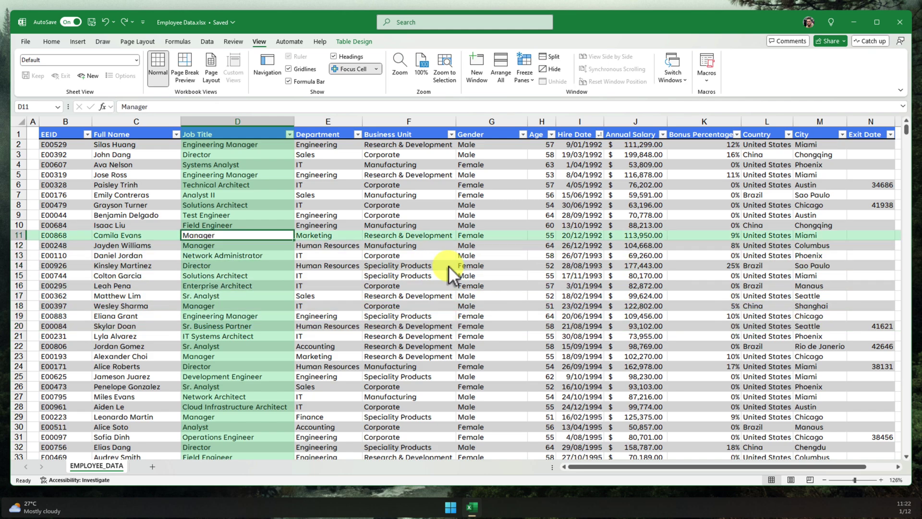
key("Right")
key("Right")
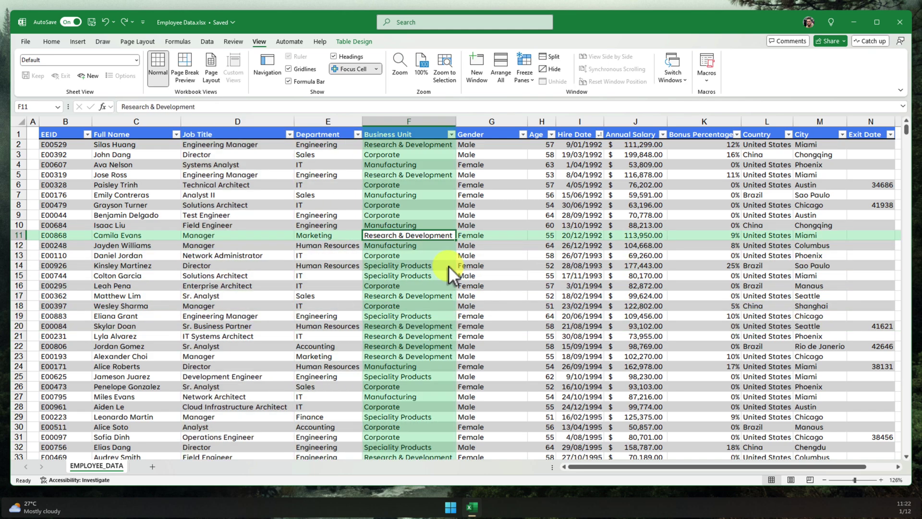
key("Left")
key("Left")
key("Left")
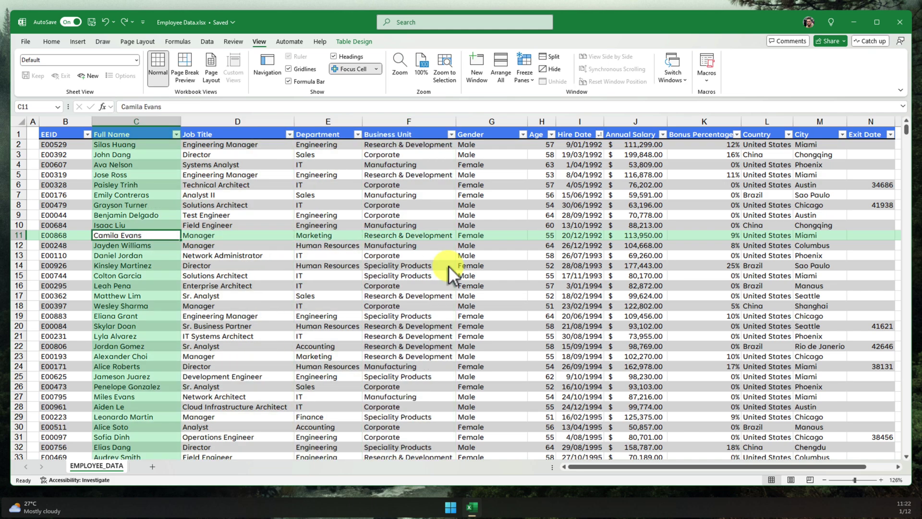
key("Left")
key("Up")
key("Up")
key("Up")
key("Up")
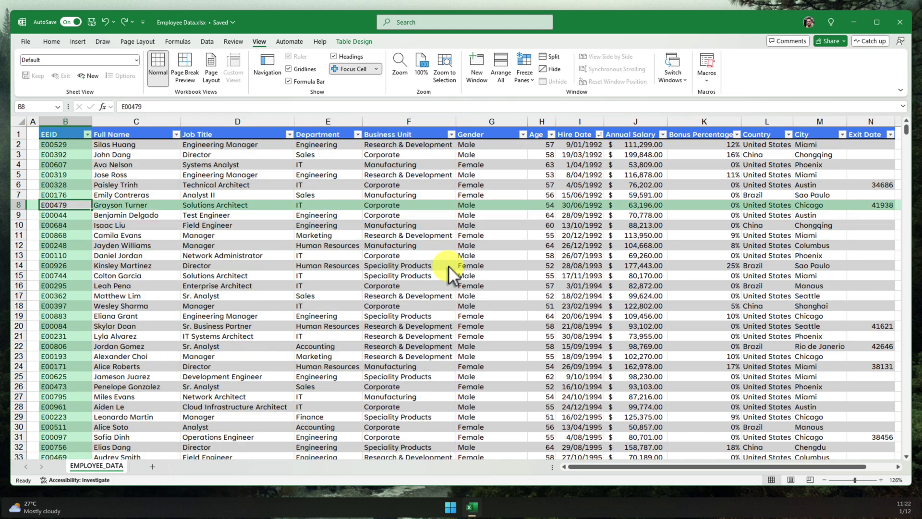
key("Right")
key("Right")
key("Right")
key("Down")
key("Down")
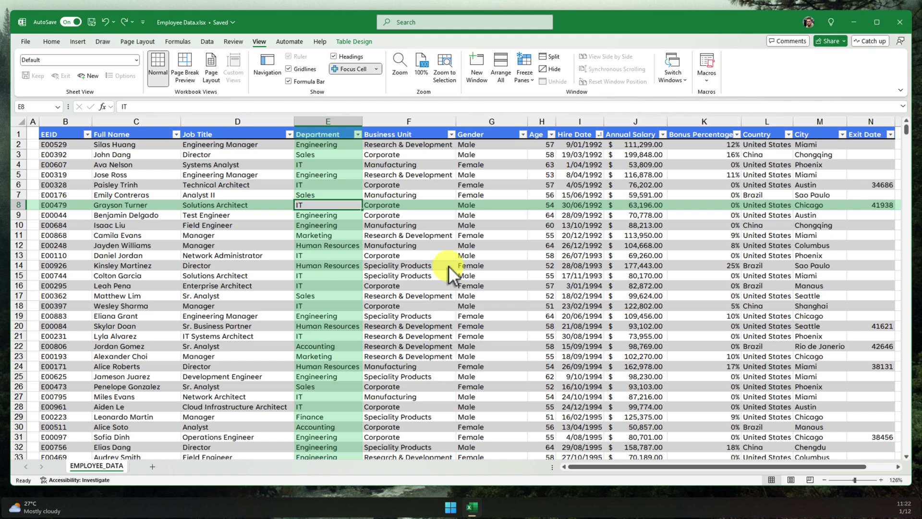
key("Left")
key("Left")
key("Left")
key("Up")
key("Up")
key("Up")
key("Up")
key("Up")
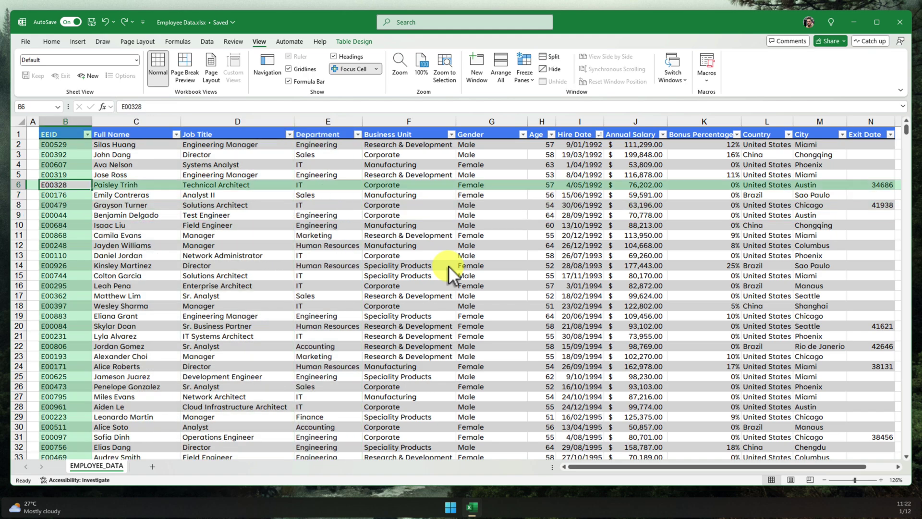
key("Up")
key("Up")
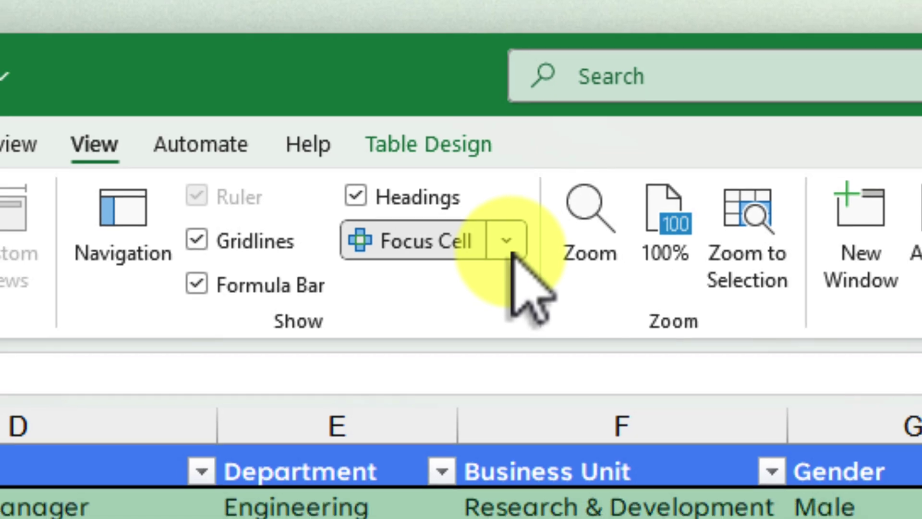
Bring up the Focus Cell Color palette of Standard Colors from the Focus Cell dropdown
left_click(508, 249)
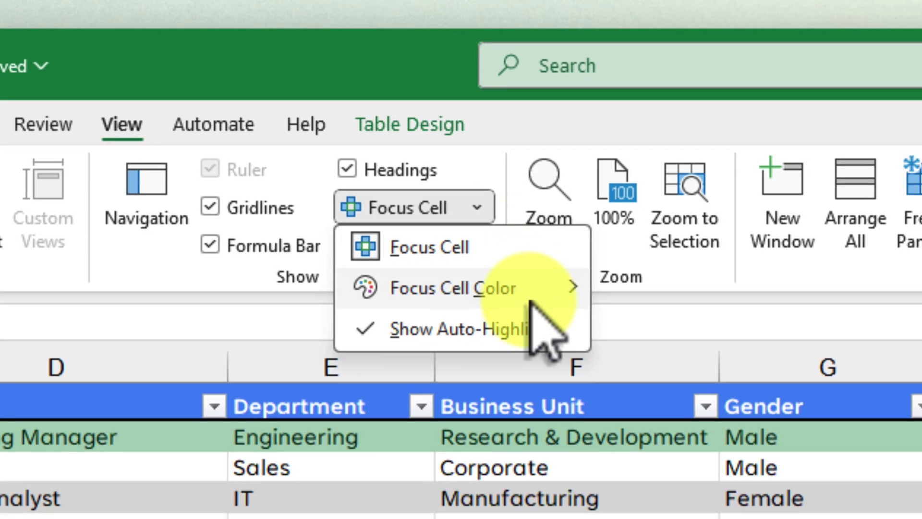
mouse_move(553, 302)
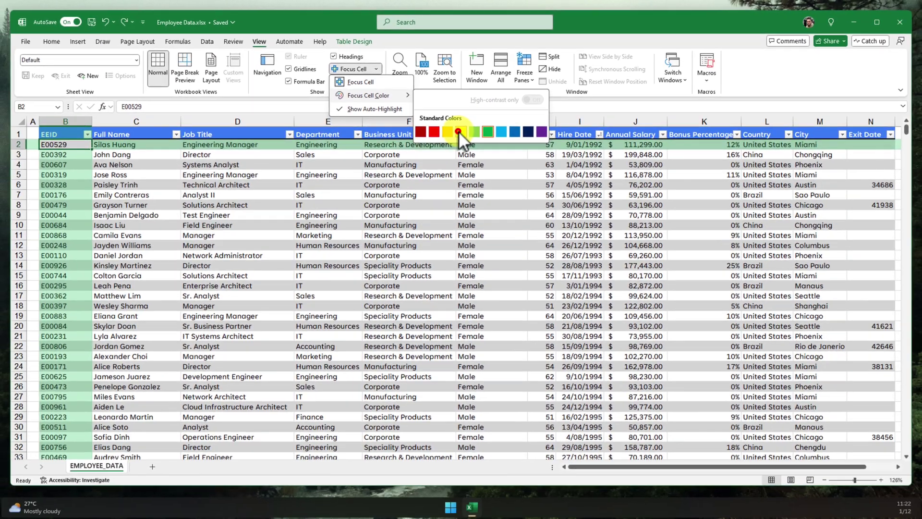
Set the Focus Cell highlight to pale yellow, then change it to light blue
left_click(536, 351)
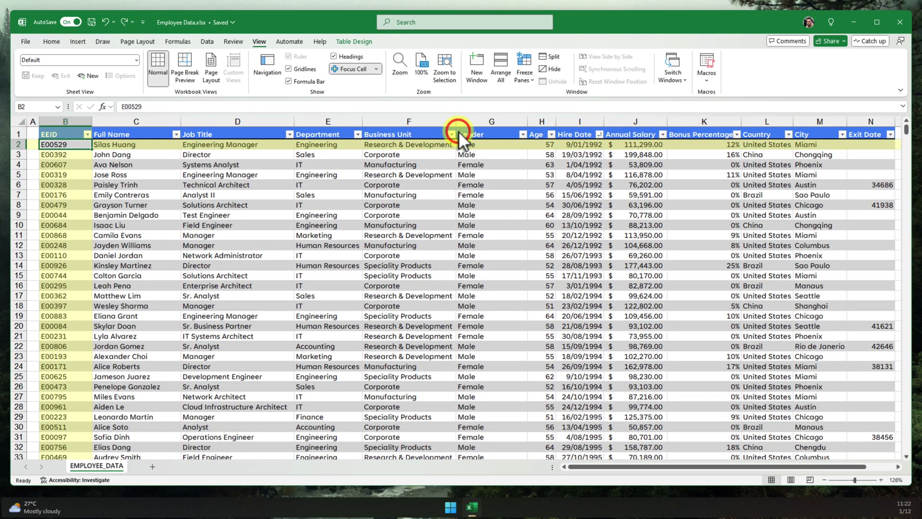
left_click(376, 68)
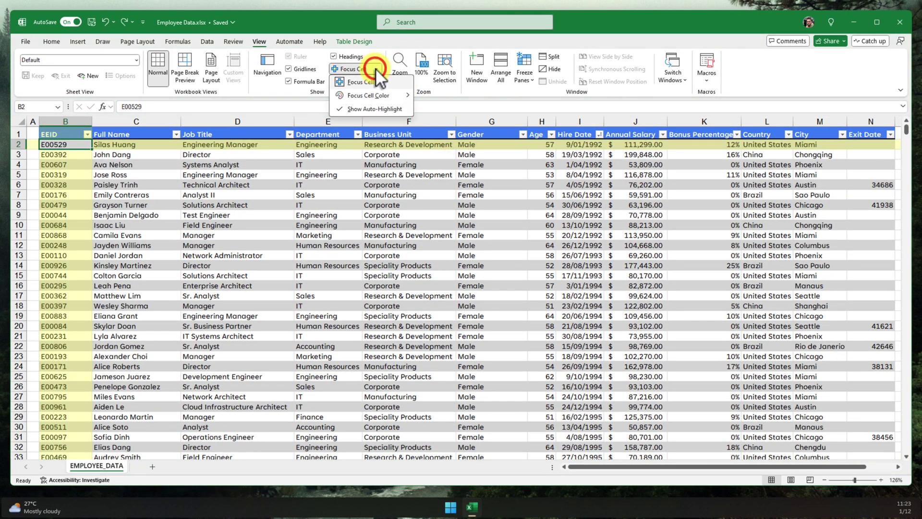
mouse_move(412, 96)
left_click(499, 132)
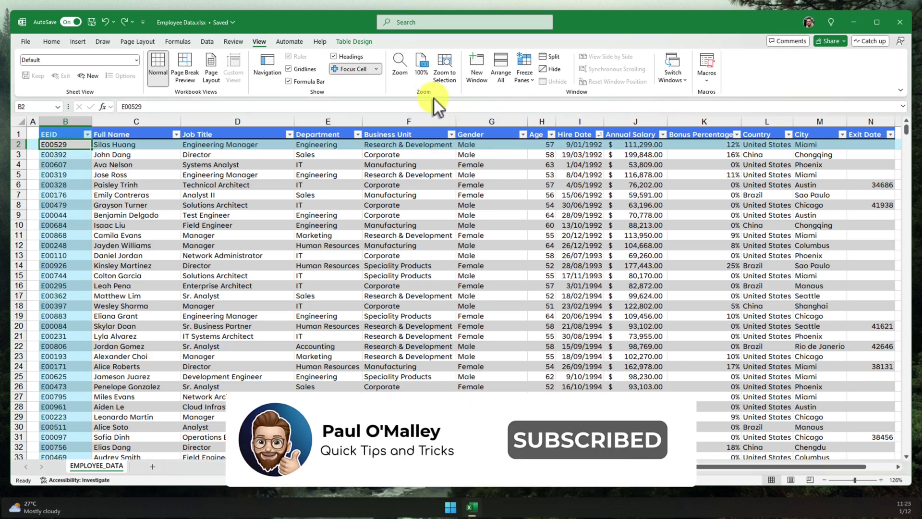
Change the Focus Cell highlight color to red from Standard Colors
left_click(376, 69)
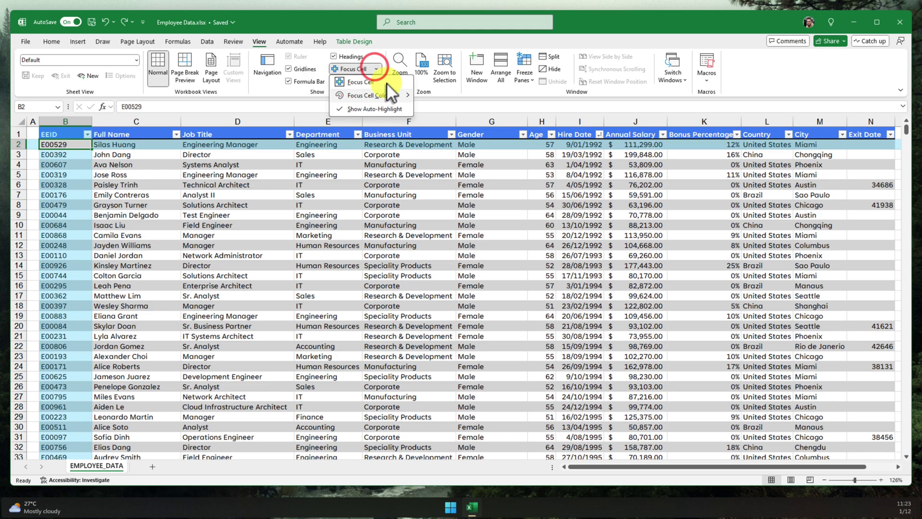
mouse_move(388, 84)
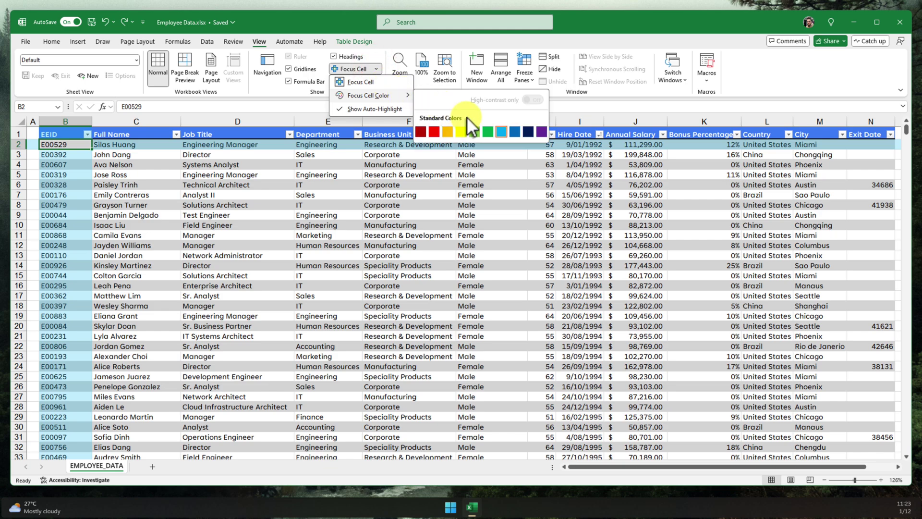
left_click(435, 132)
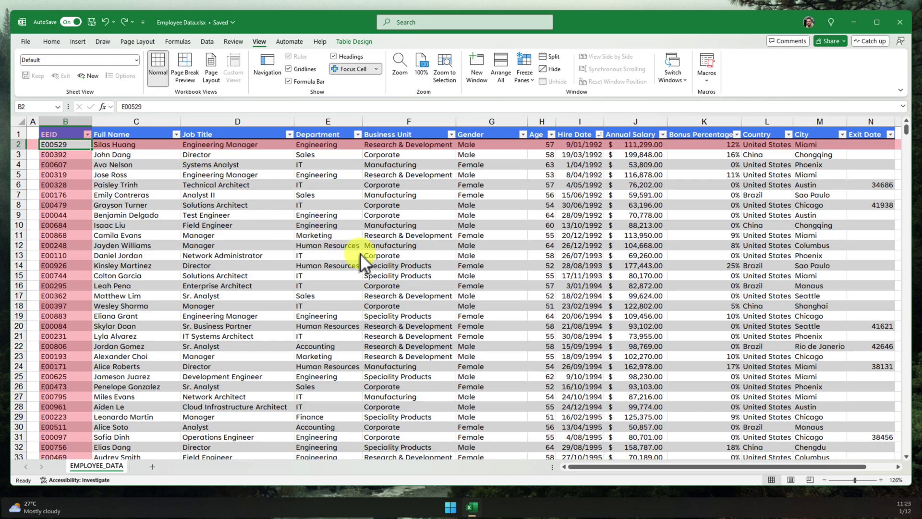
Search the sheet for 'Sales' and jump to the first match in E3
key("ctrl+f")
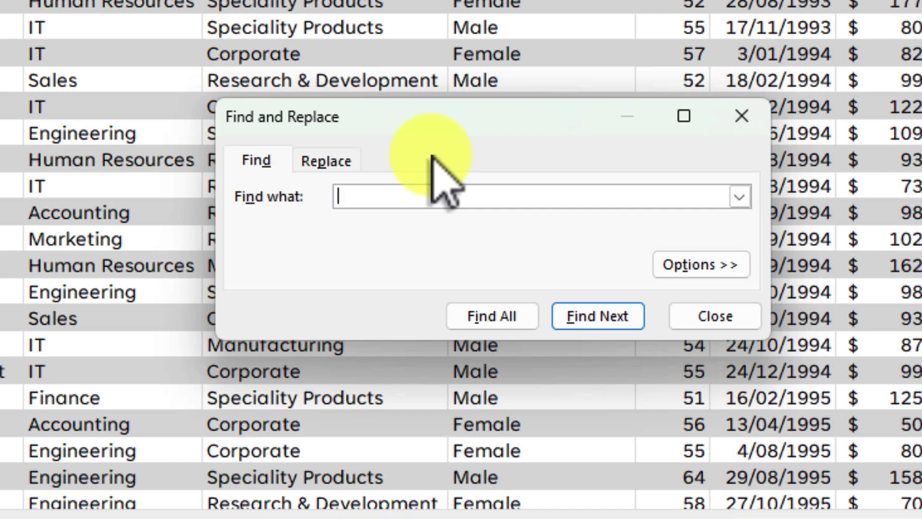
type("Sales")
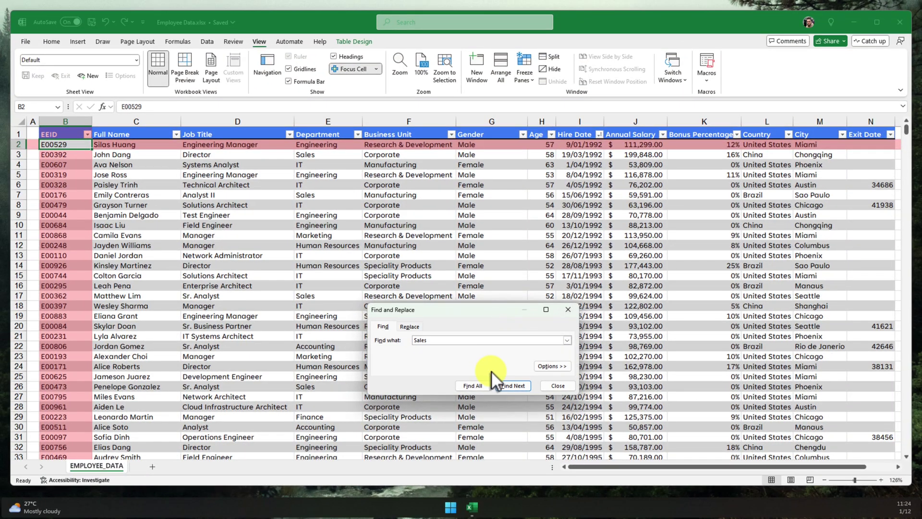
key("Return")
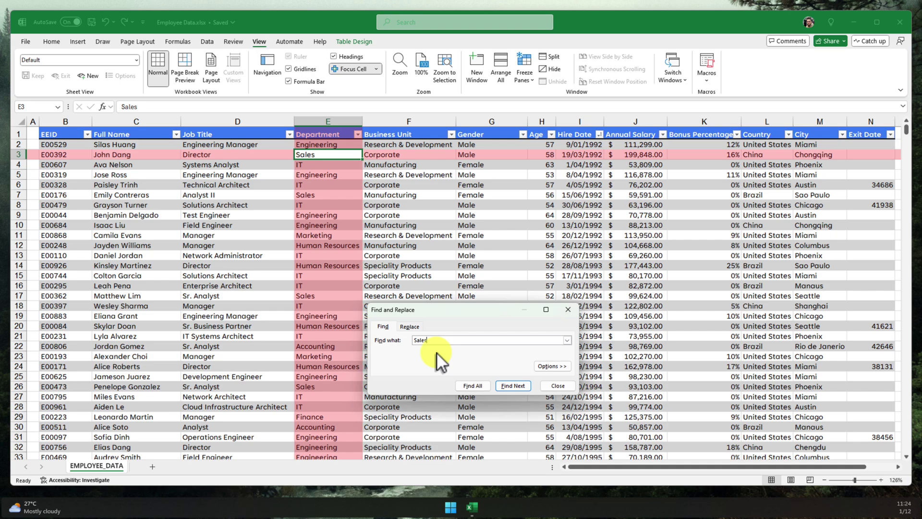
Replace the first three 'Sales' entries with 'Account Executive' one at a time
left_click(553, 385)
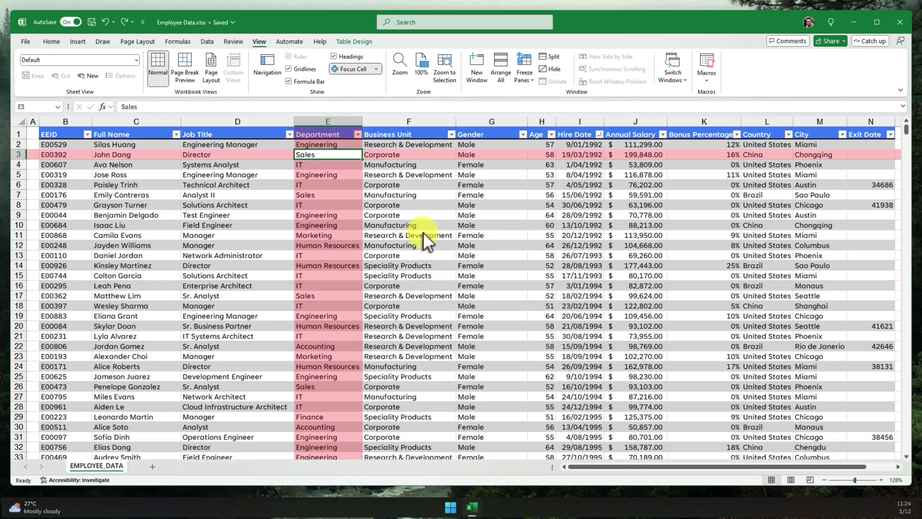
key("ctrl+h")
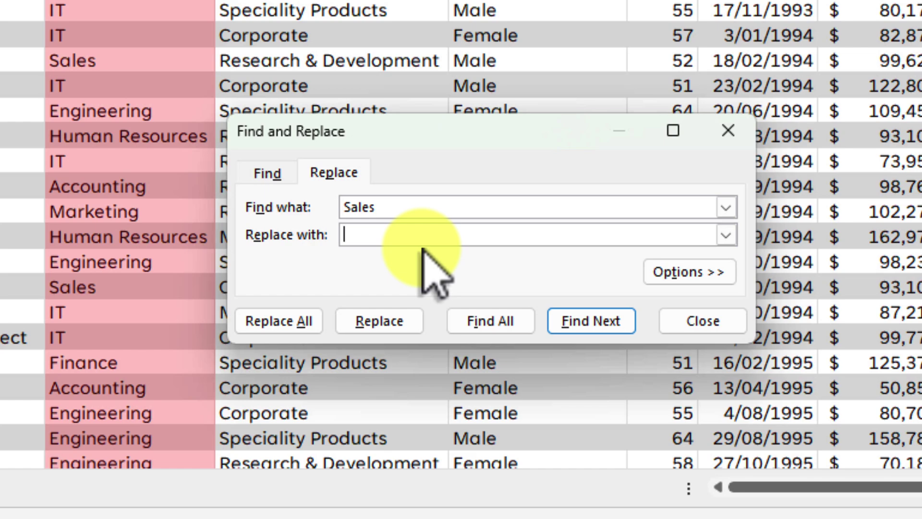
type("Account E")
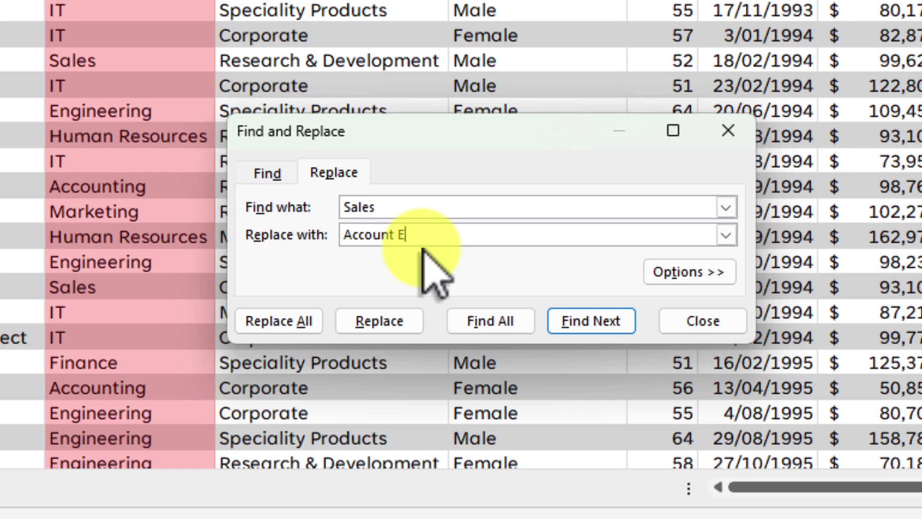
type("xecutive")
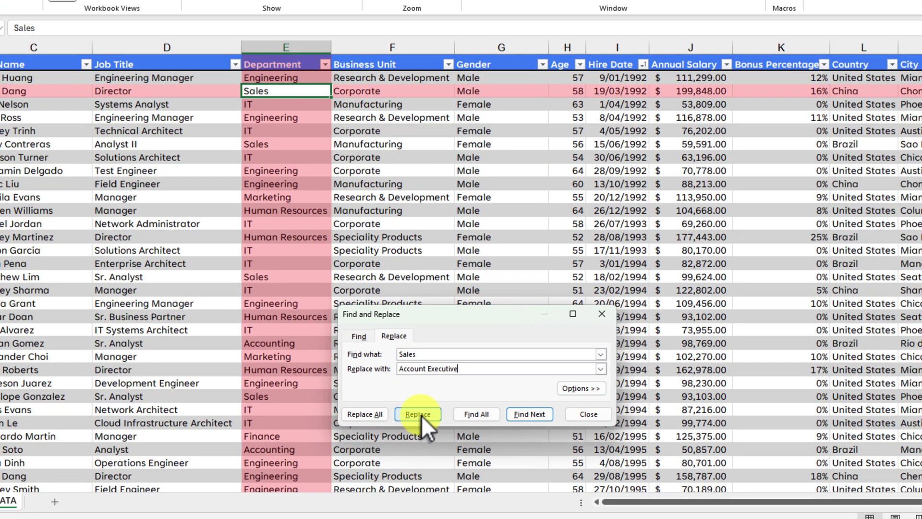
left_click(379, 321)
left_click(421, 415)
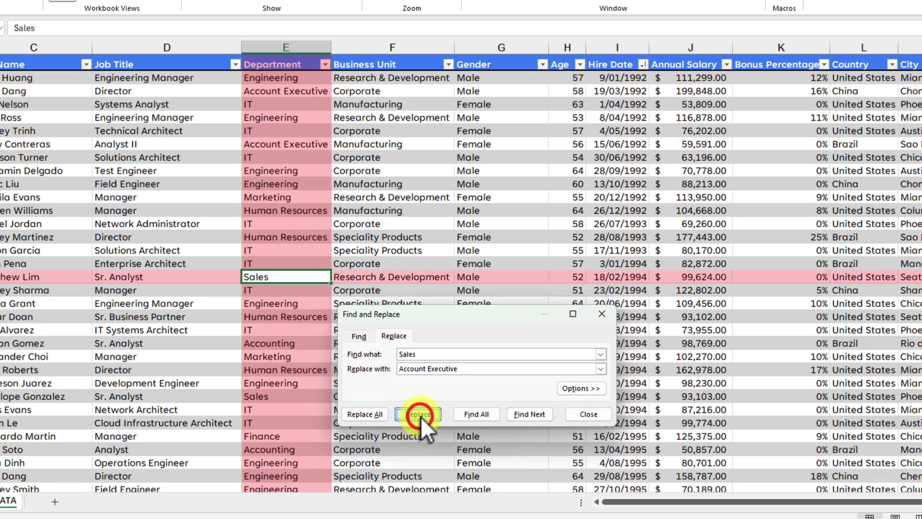
left_click(418, 414)
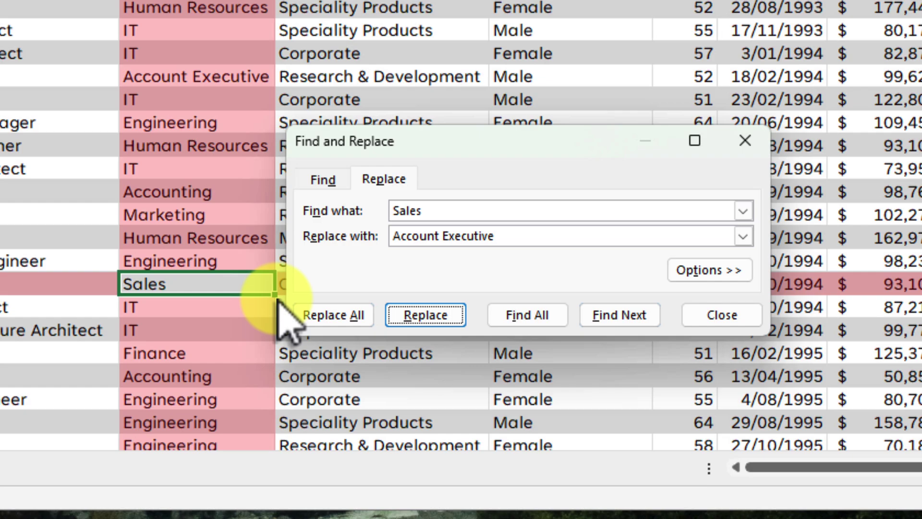
Replace all remaining 'Sales' entries, acknowledge the 137 replacements and close the dialog
left_click(346, 317)
left_click(661, 290)
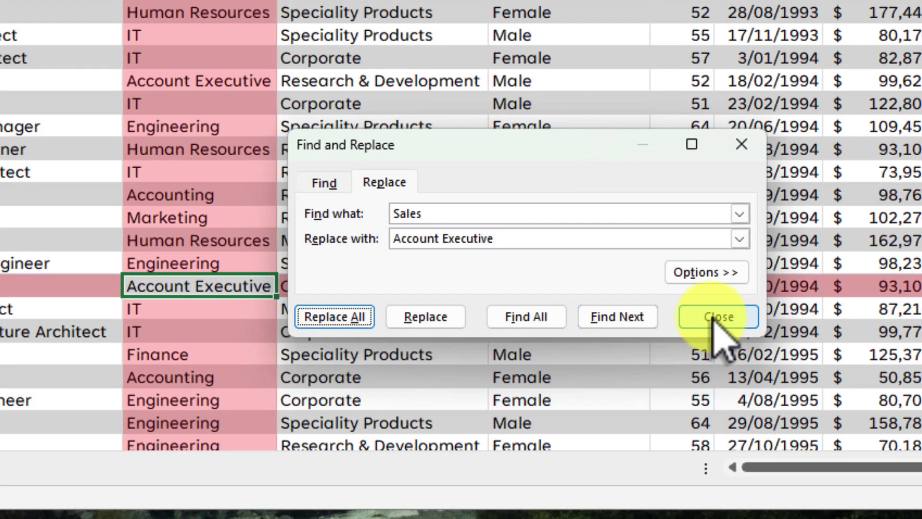
left_click(720, 317)
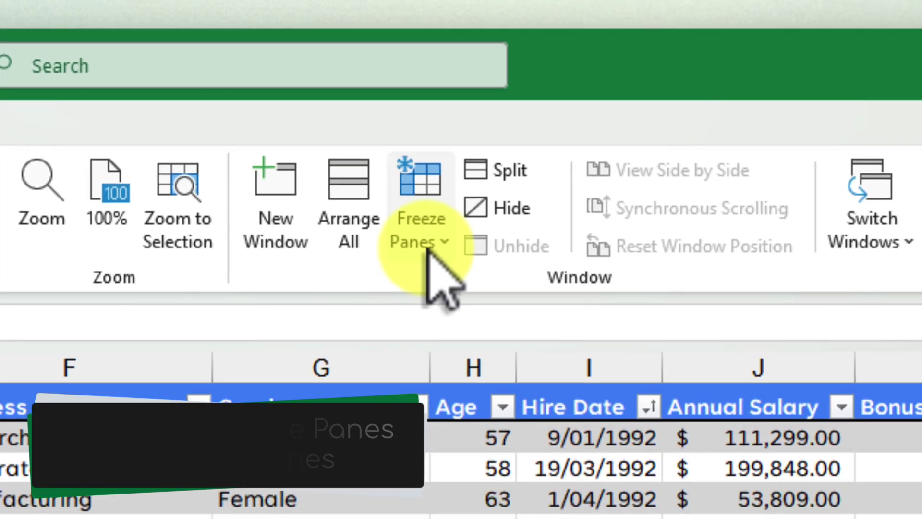
Choose Freeze Top Row from Freeze Panes to lock the table's header row
left_click(460, 265)
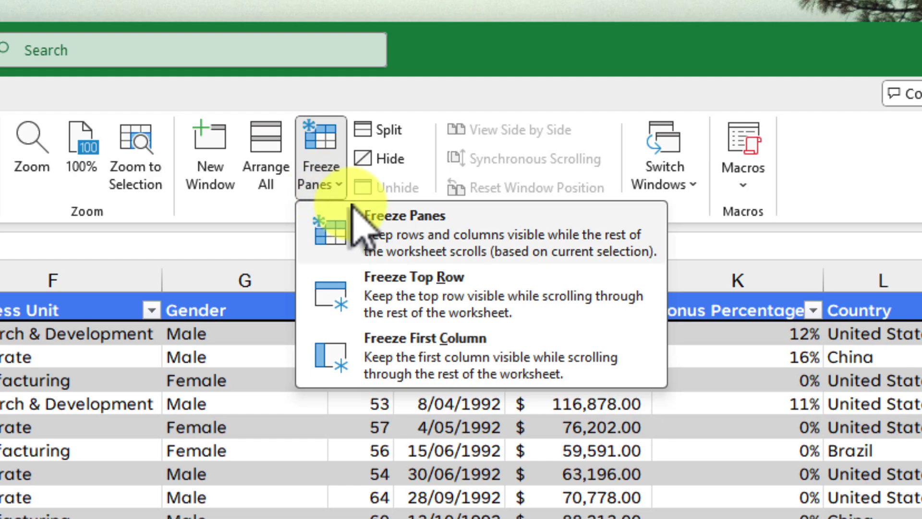
left_click(524, 305)
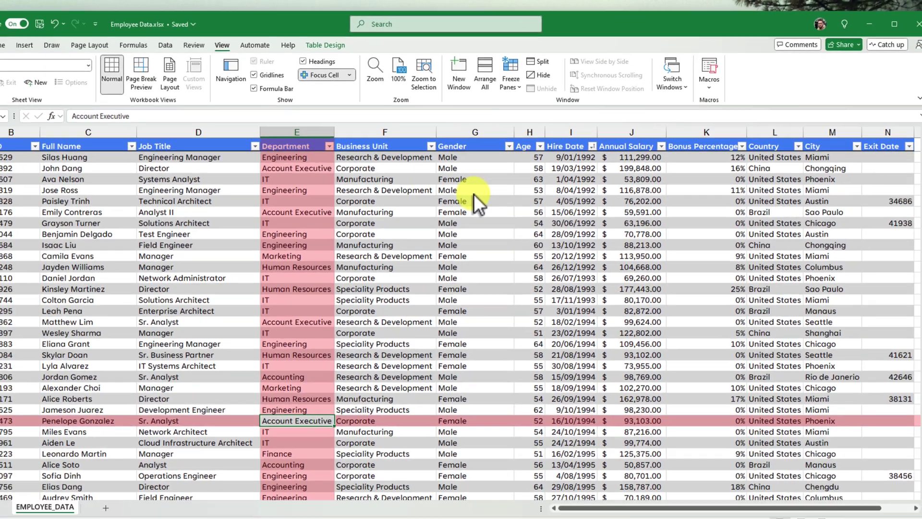
scroll(474, 194, "down", 4)
left_click(456, 200)
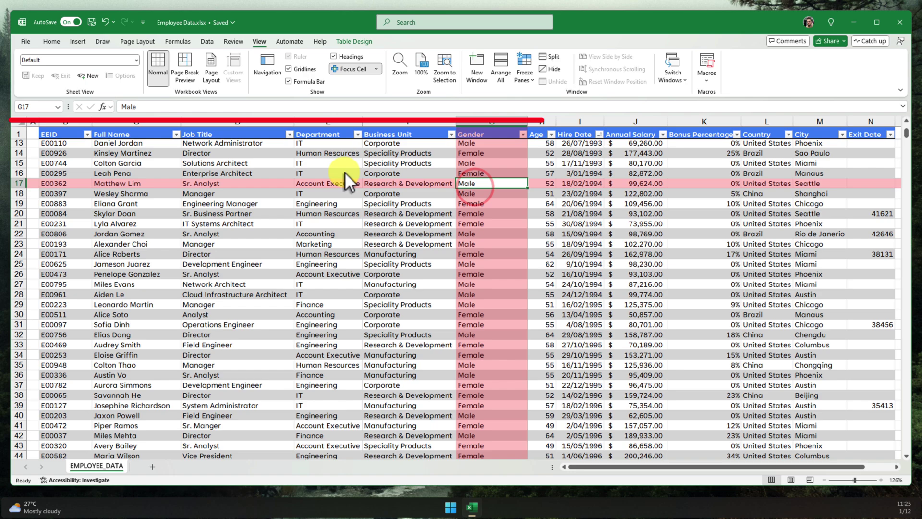
scroll(345, 171, "down", 8)
left_click(322, 216)
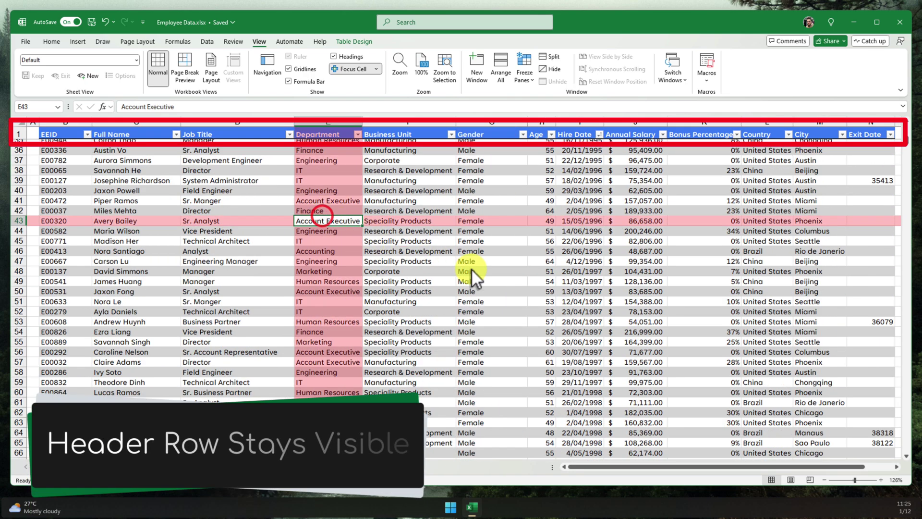
left_click(652, 332)
left_click(246, 393)
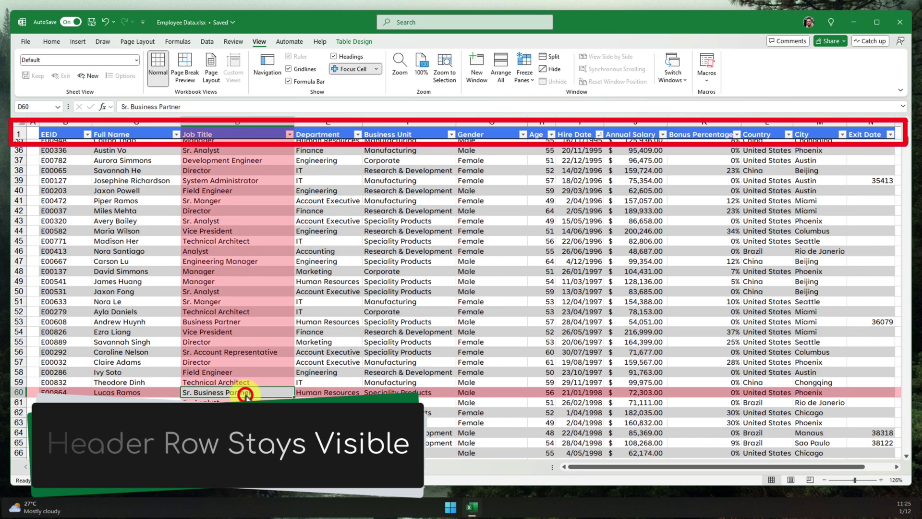
scroll(246, 392, "down", 9)
left_click(472, 163)
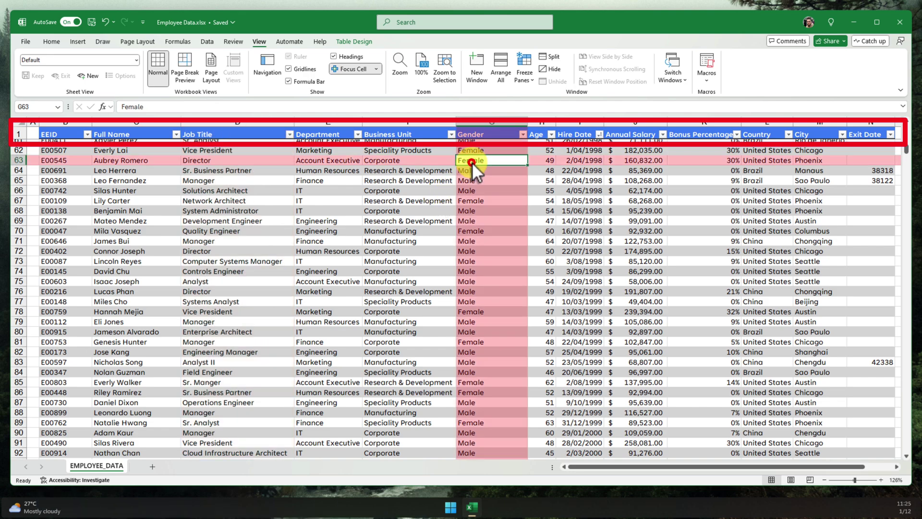
left_click(396, 160)
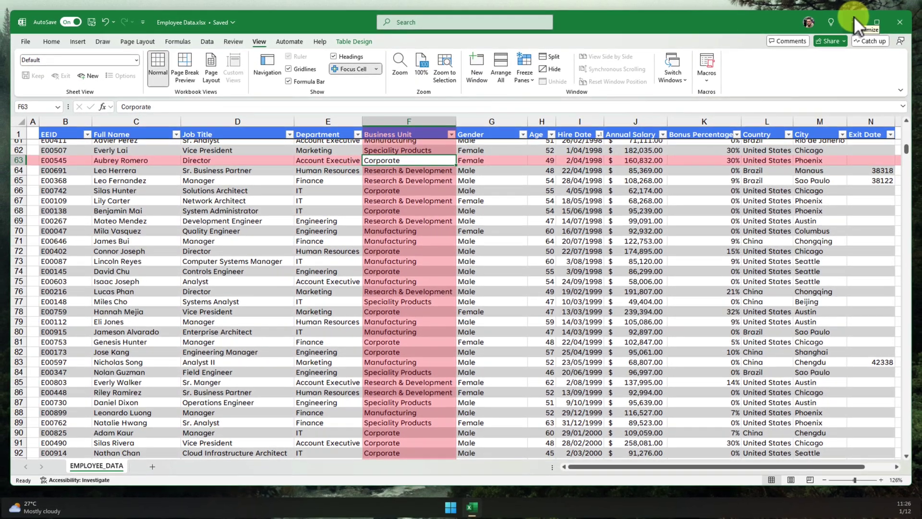
Minimize the Excel window to reveal the forest wallpaper desktop
left_click(853, 17)
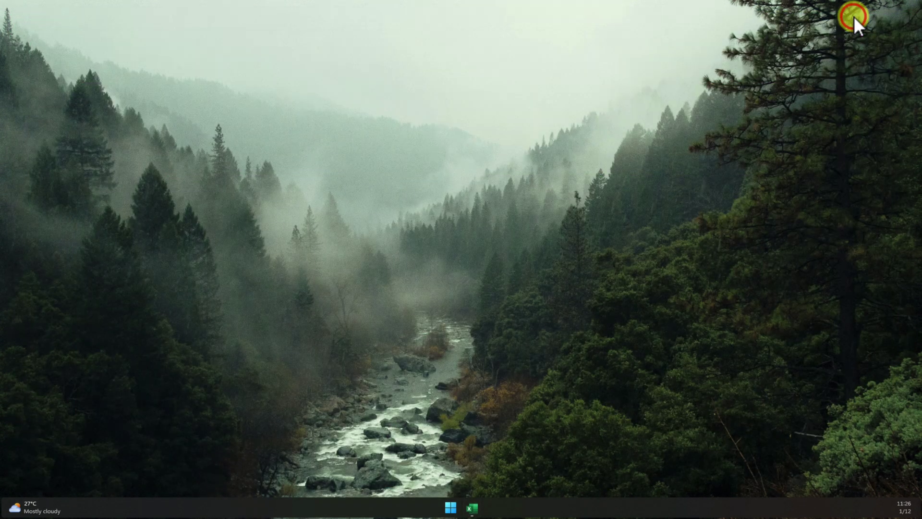